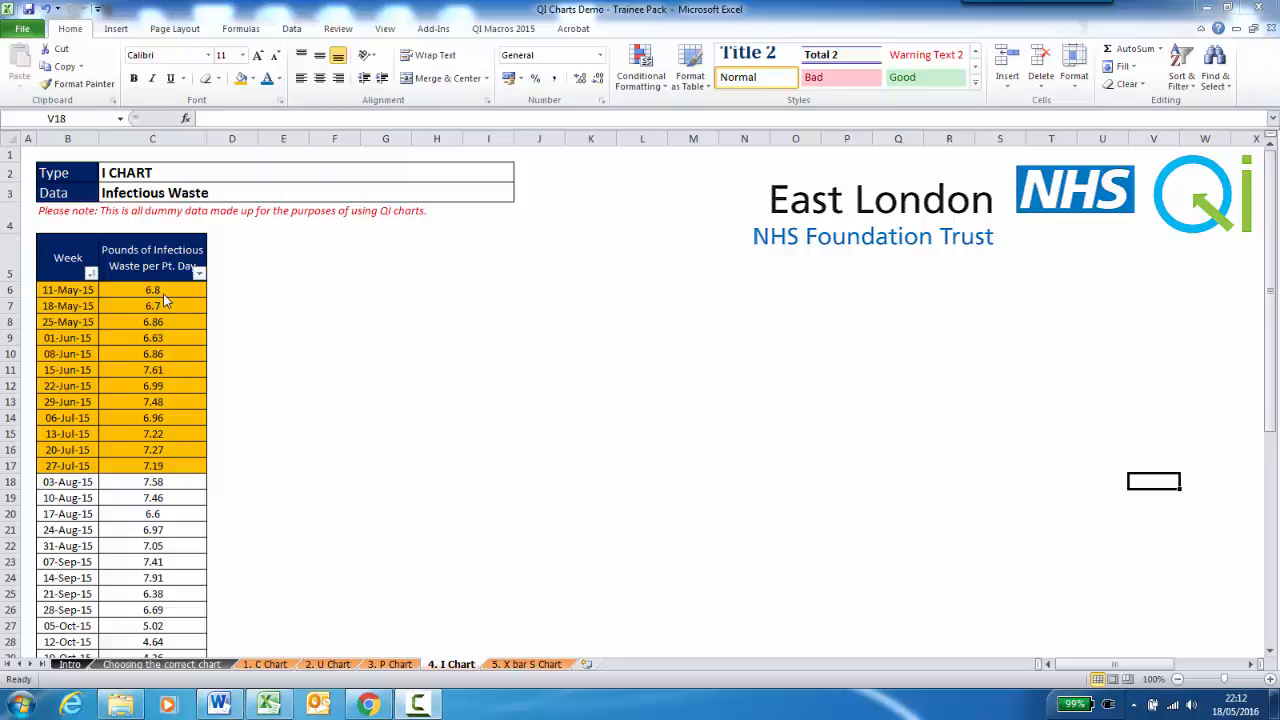
Step: Start a new QI-Charts control chart from the infectious waste sheet and set its type to Individuals (X/MR)
left_click(302, 280)
left_click(241, 272)
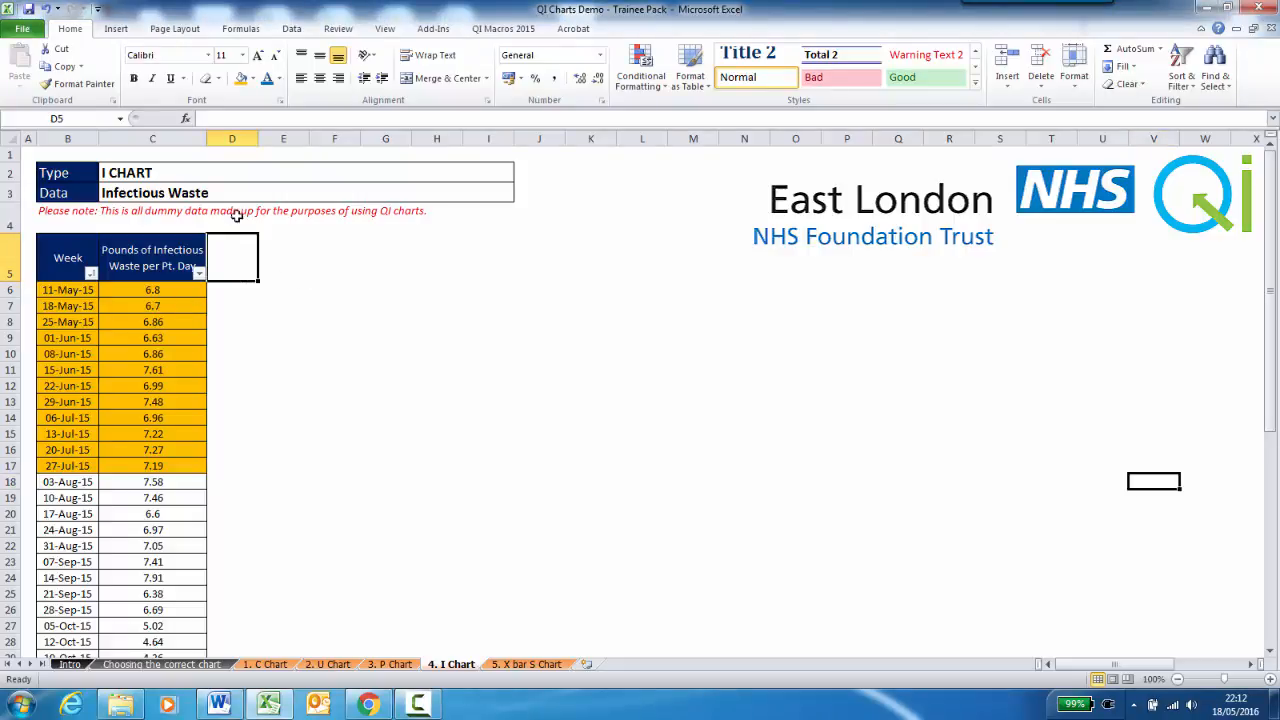
left_click(439, 30)
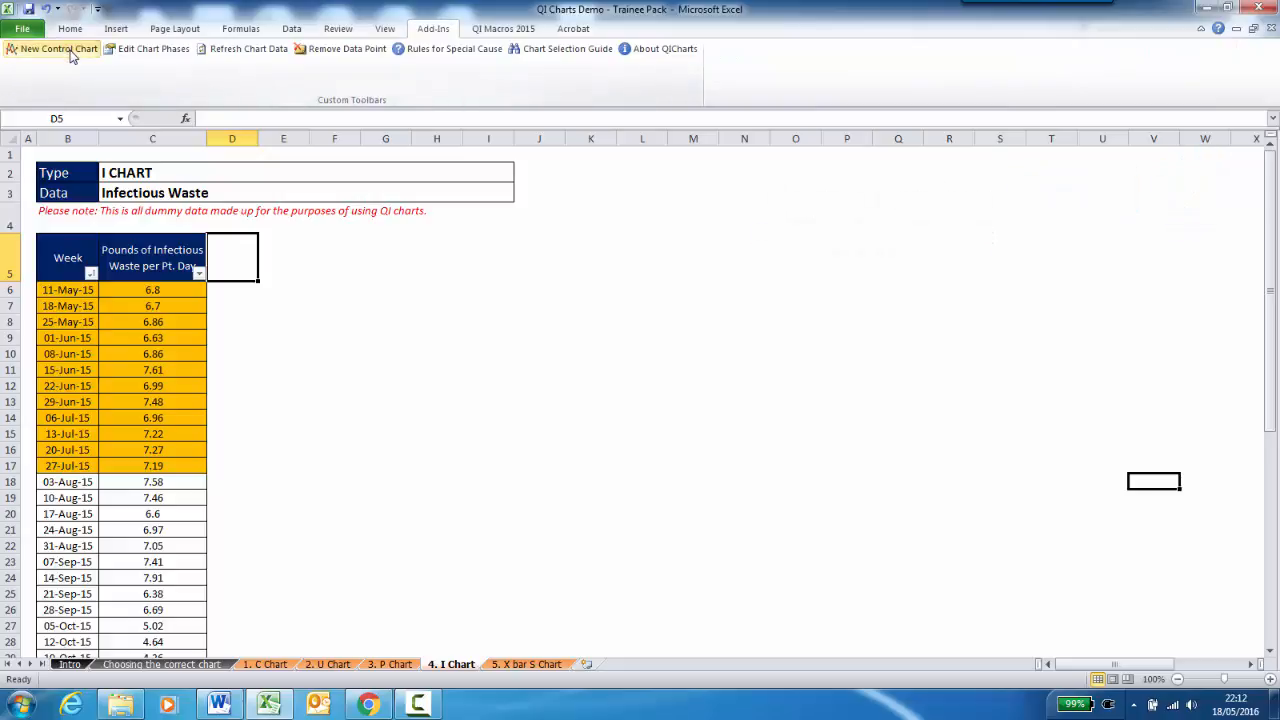
left_click(55, 49)
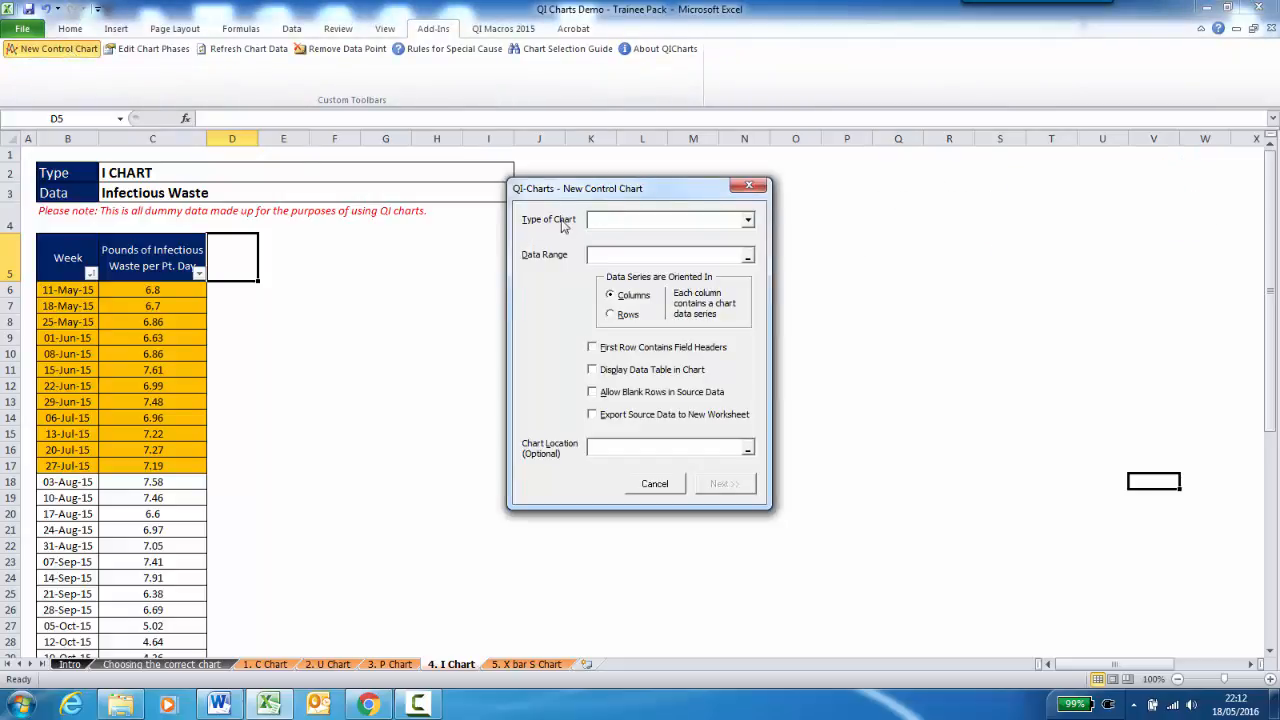
left_click(618, 222)
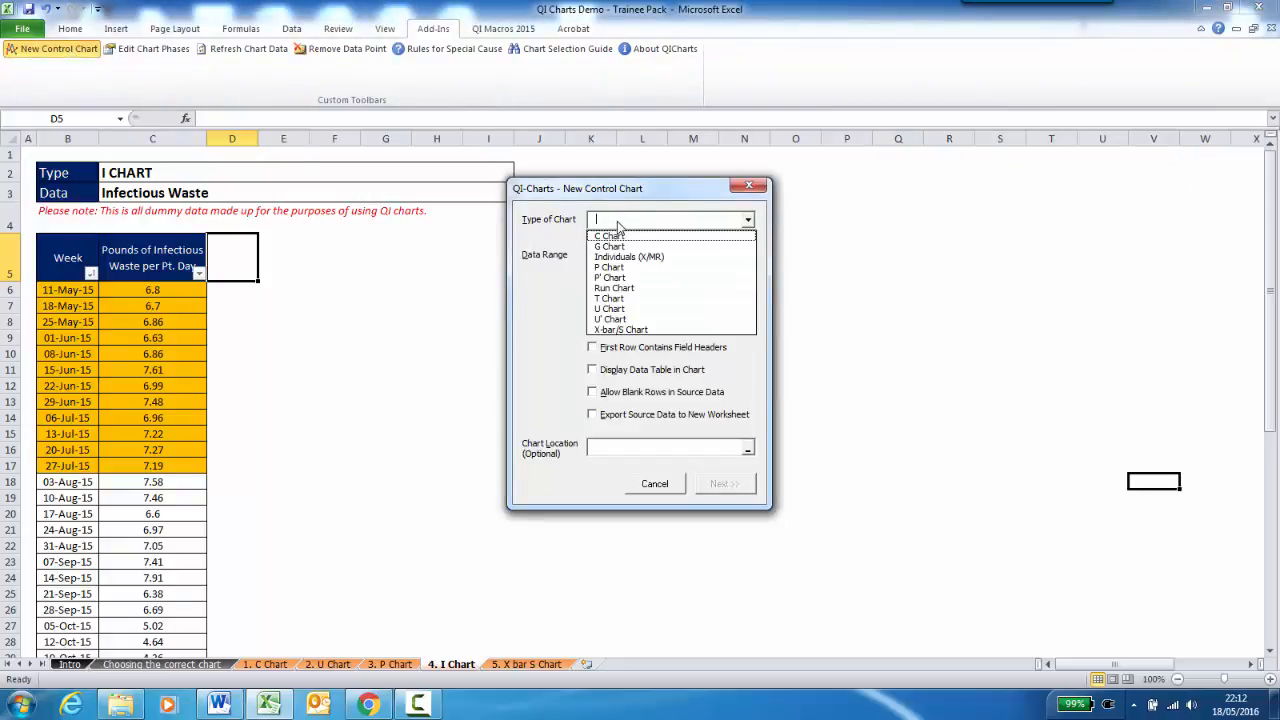
left_click(666, 258)
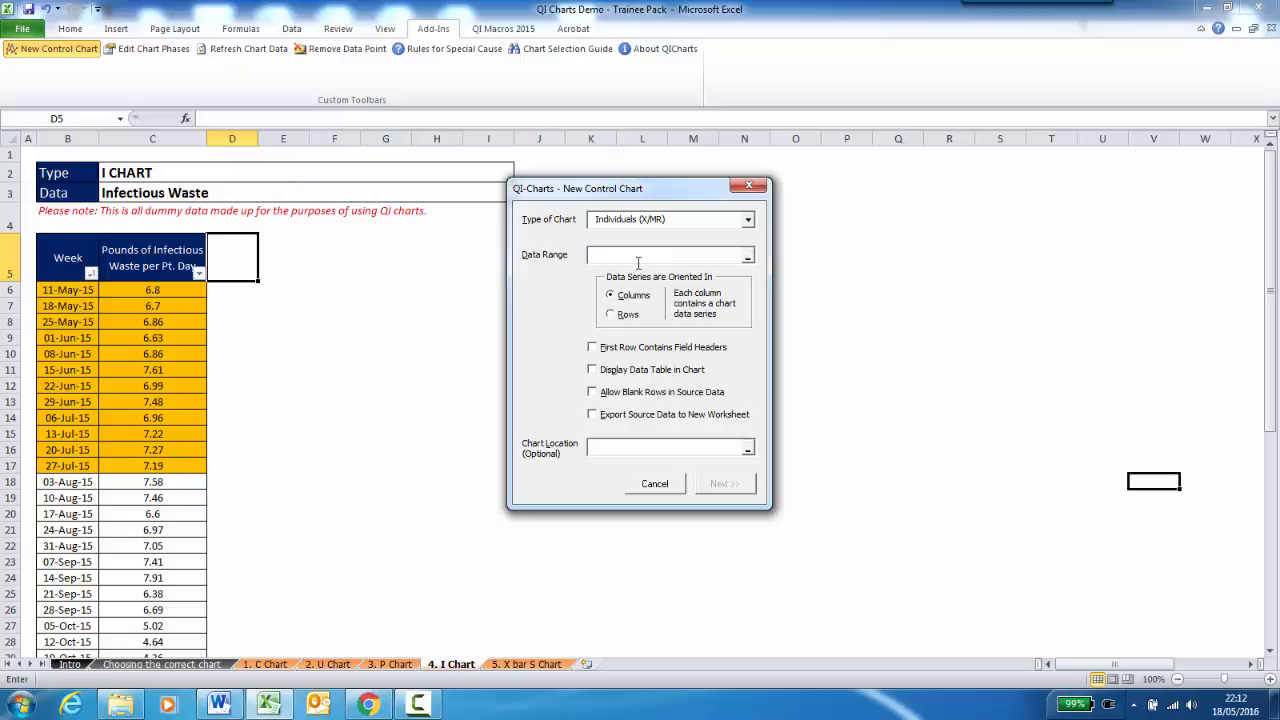
Step: Set the chart's data range to B5:C56 on the 4. I Chart sheet and mark the first row as field headers
left_click_drag(62, 265, 170, 636)
scroll(173, 540, "up", 8)
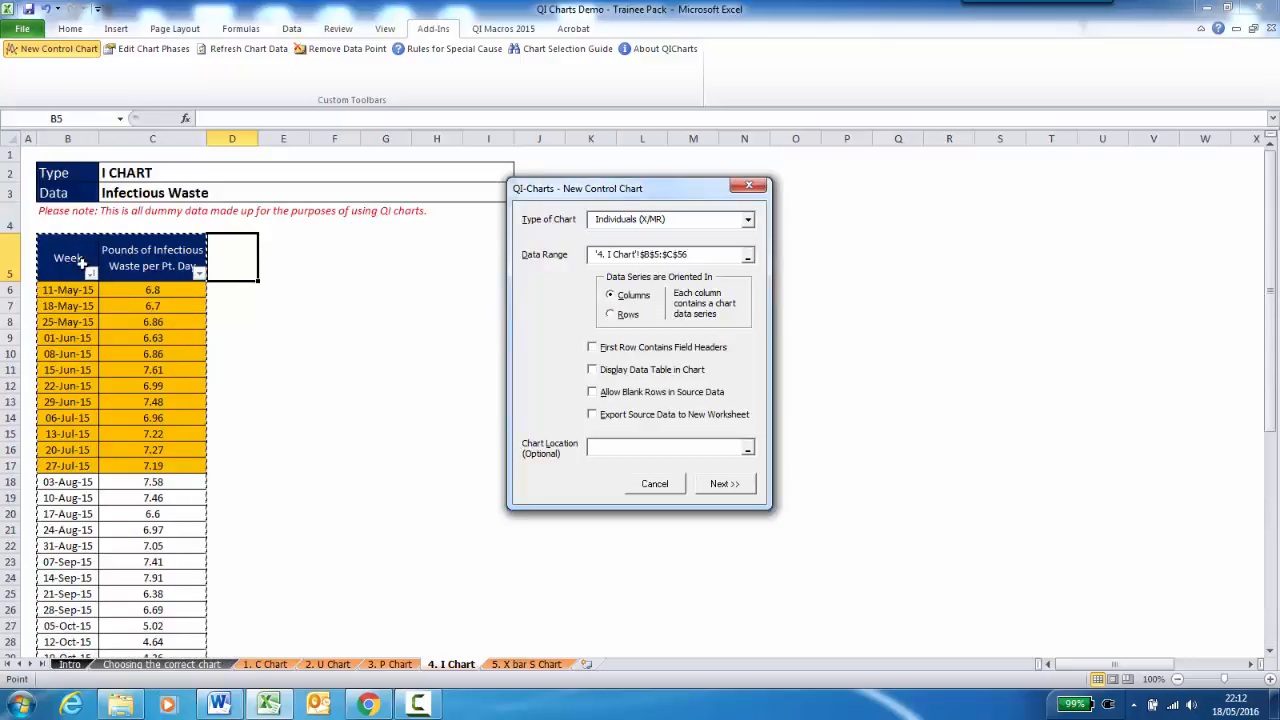
left_click(595, 348)
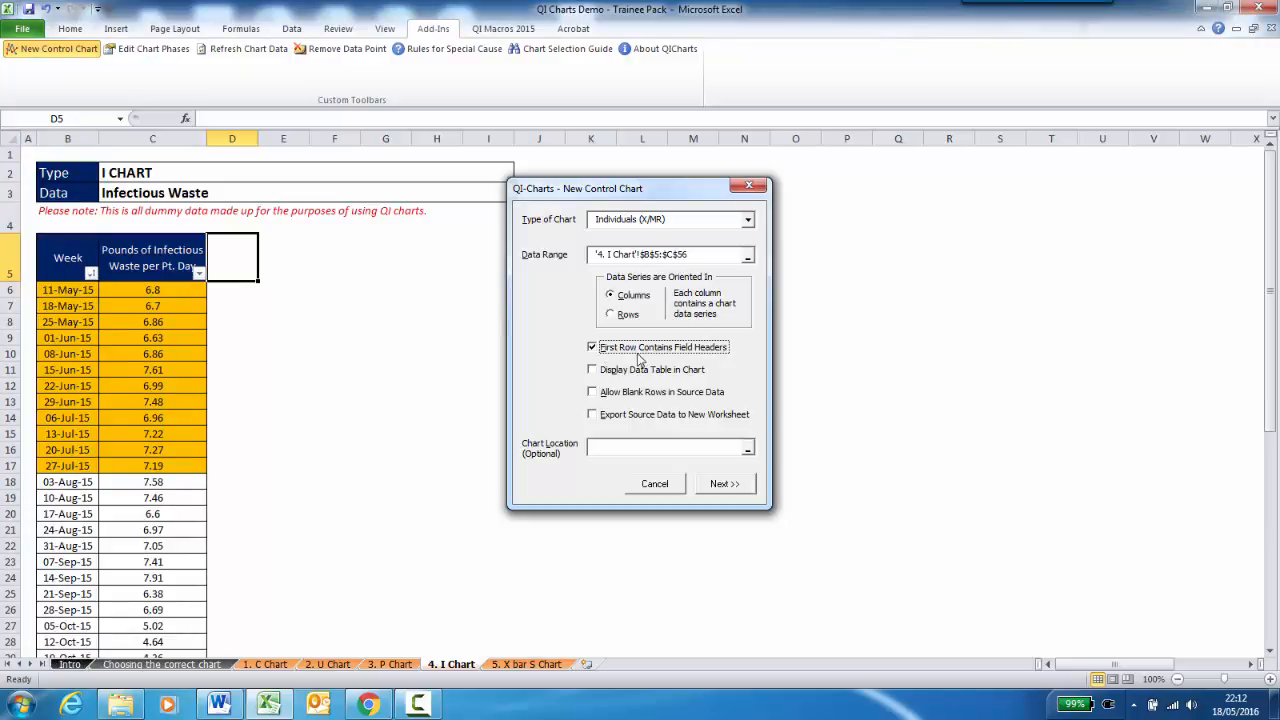
left_click(724, 484)
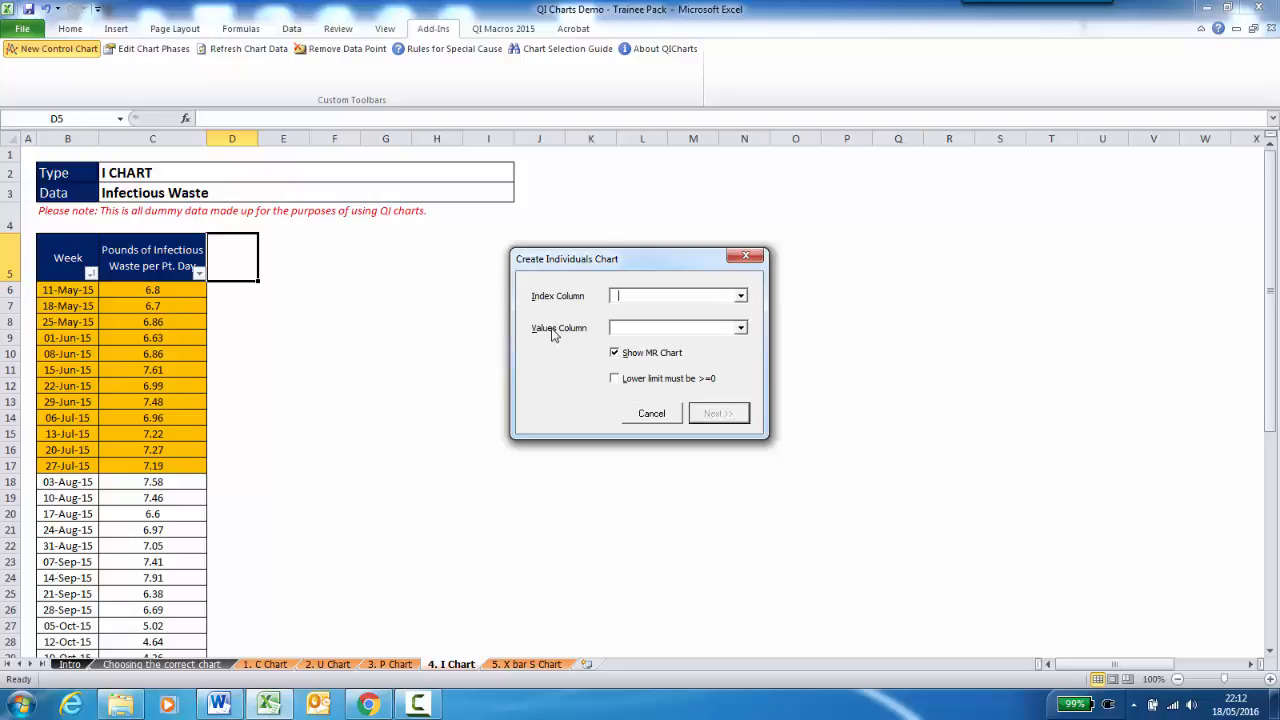
Step: Create the chart with Week as index column and Pounds of Infectious Waste per Pt. Day as values, keeping the single default phase
left_click(634, 298)
left_click(650, 311)
left_click(672, 329)
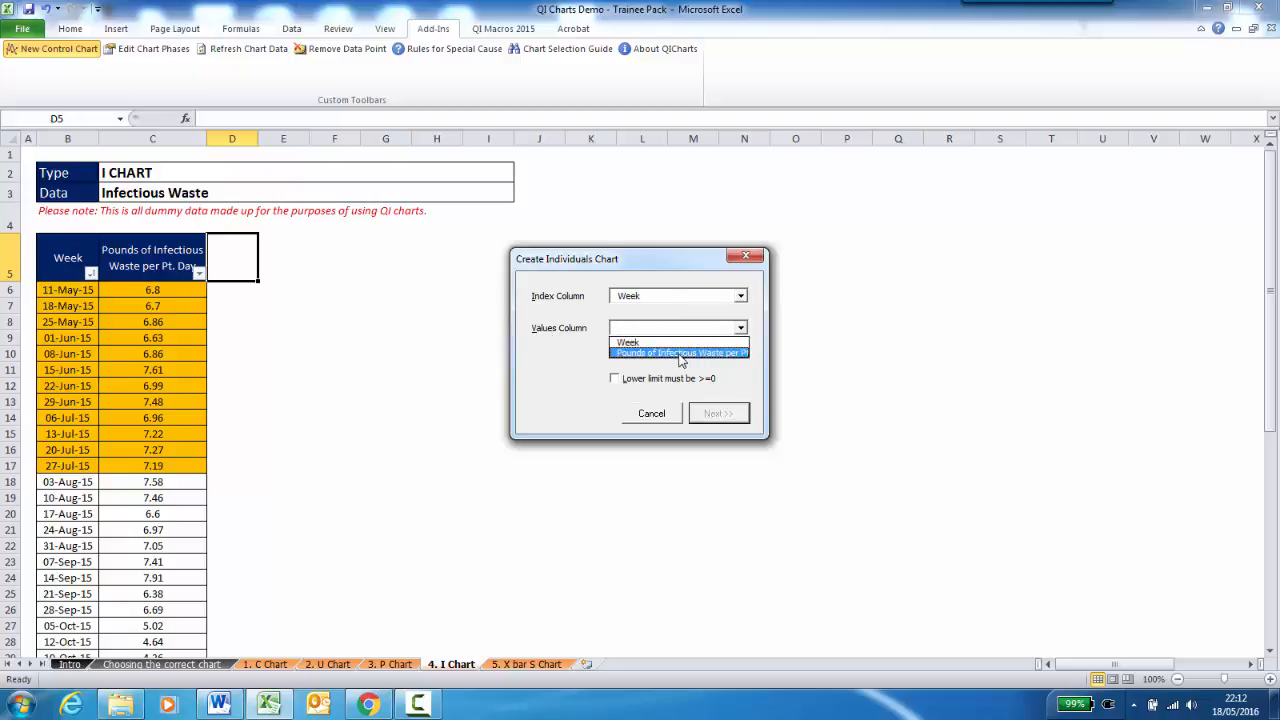
left_click(711, 356)
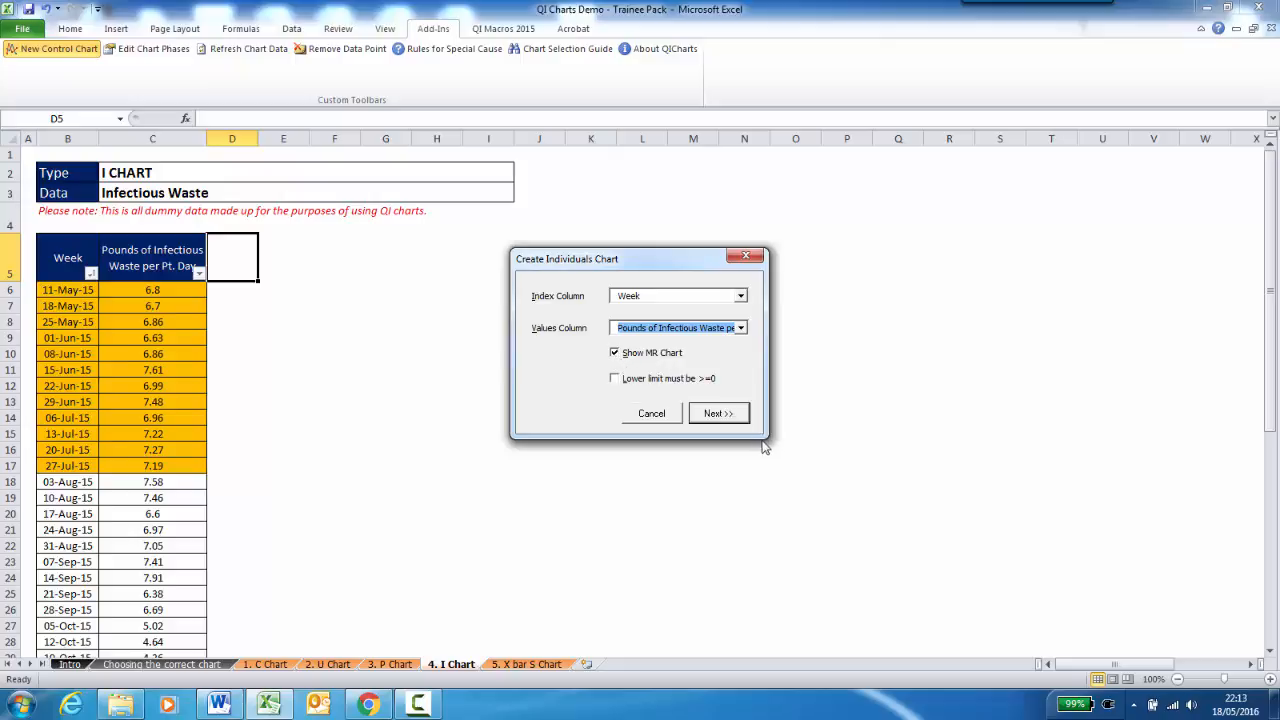
left_click(718, 413)
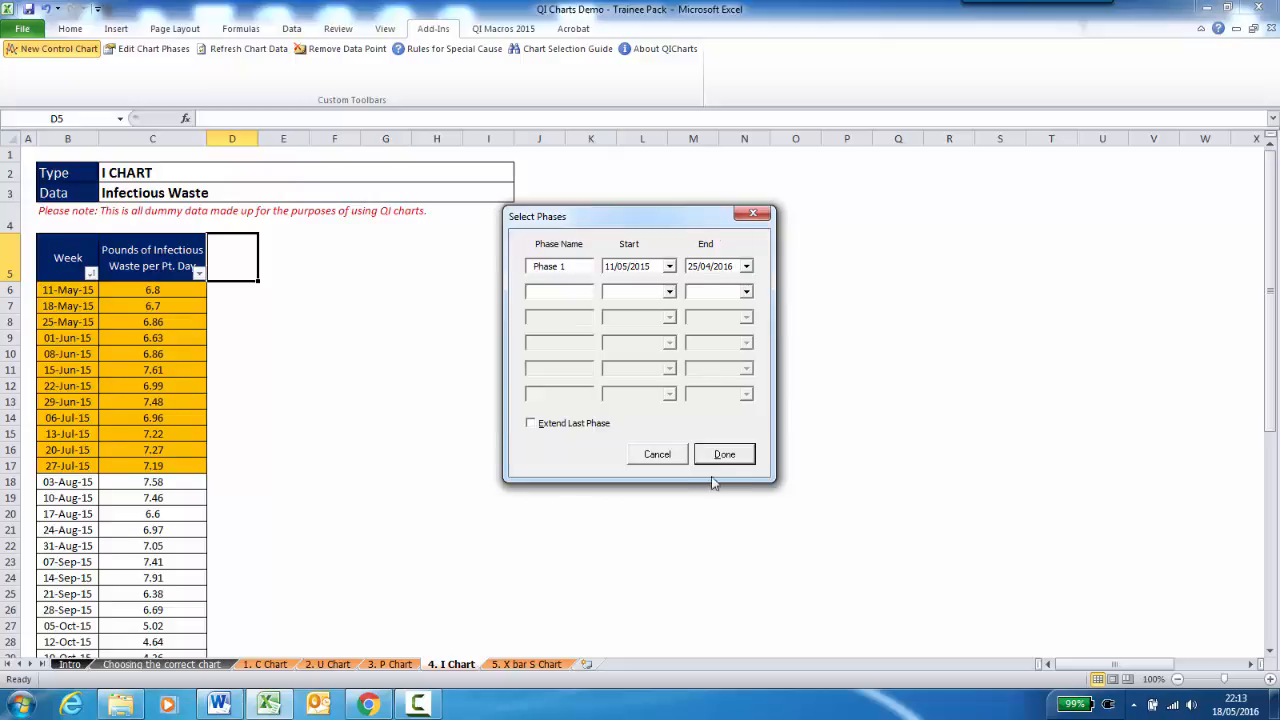
left_click(724, 455)
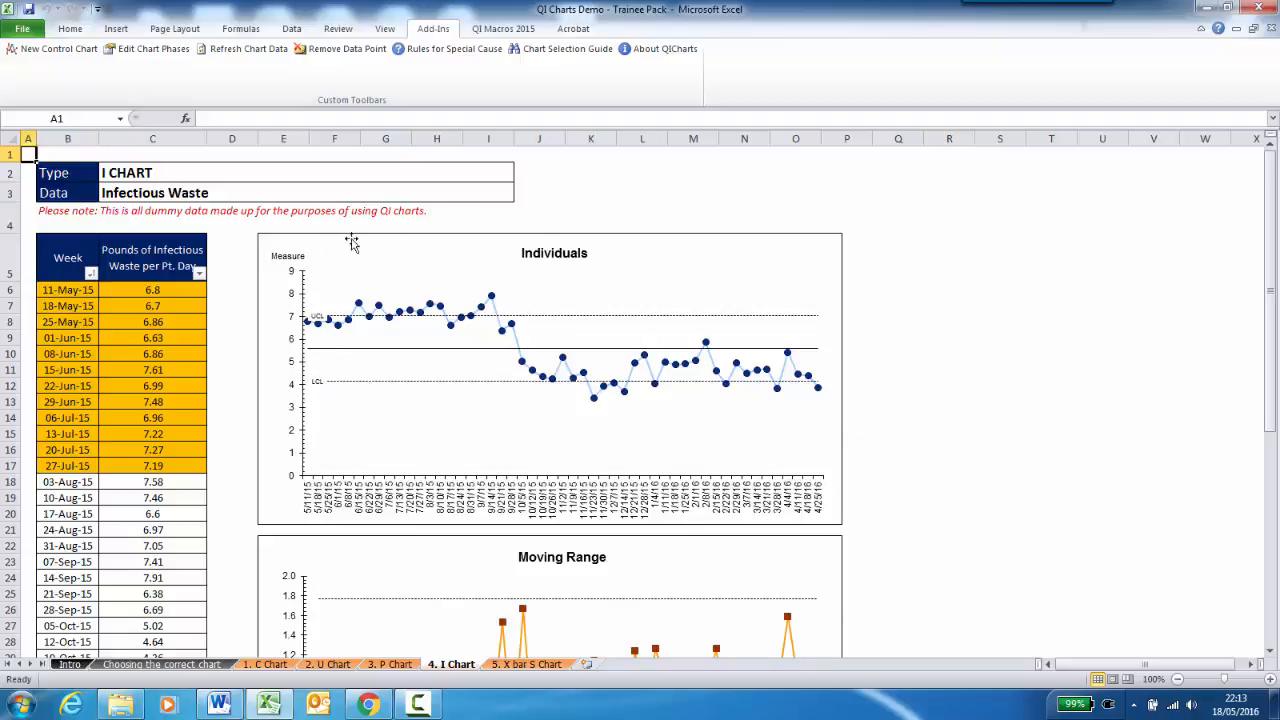
Step: Examine the new Individuals and Moving Range charts, comparing the first moving range point with the first two weekly values in the table
scroll(548, 408, "down", 2)
scroll(548, 408, "down", 1)
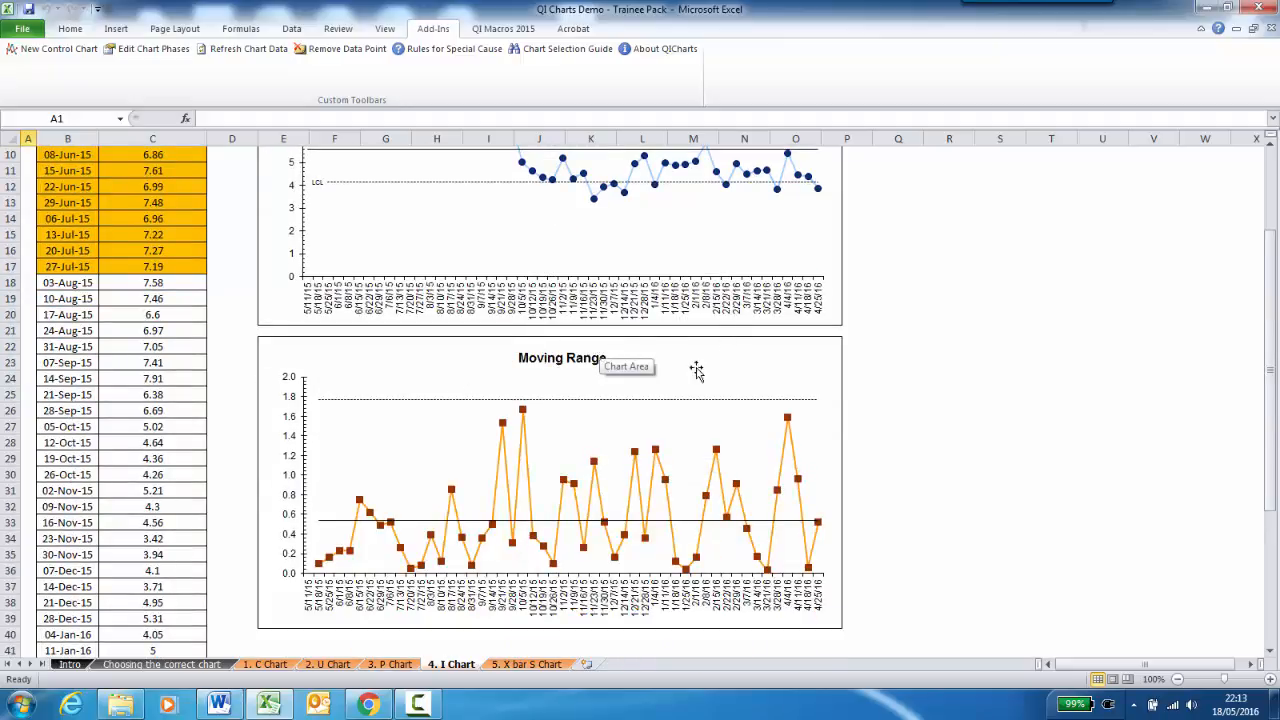
scroll(529, 424, "up", 1)
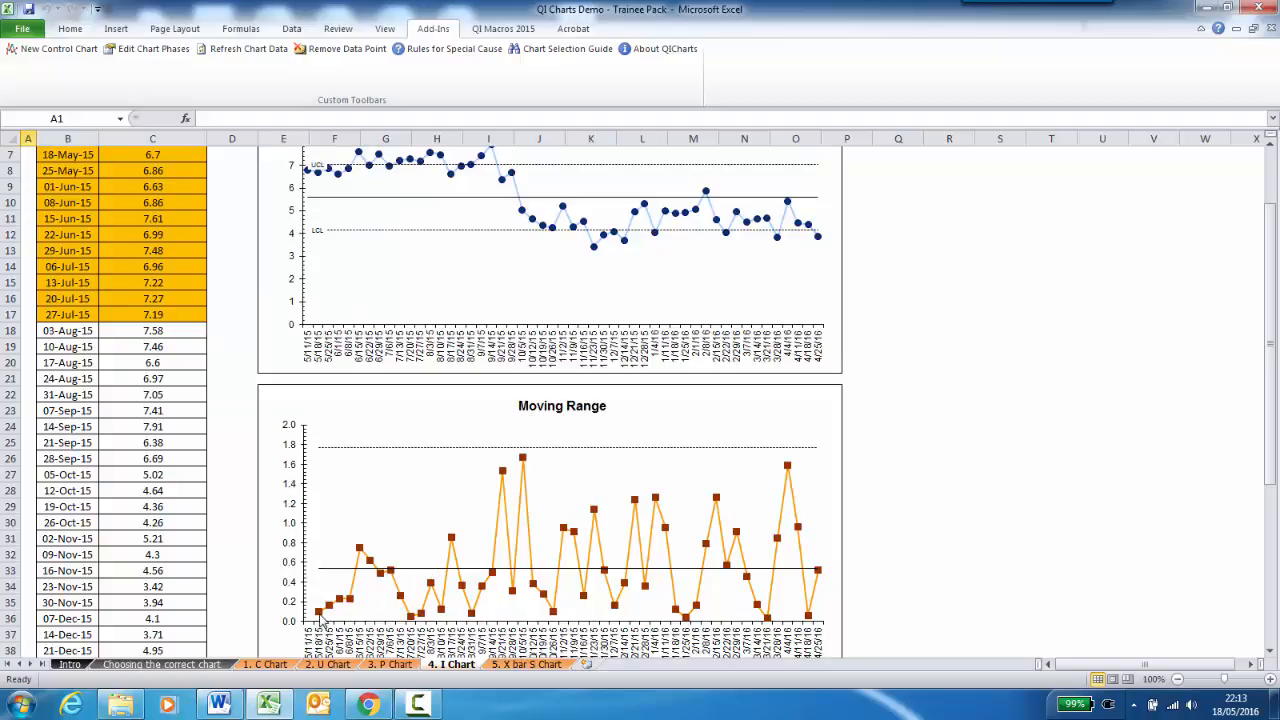
mouse_move(320, 619)
scroll(320, 617, "down", 1)
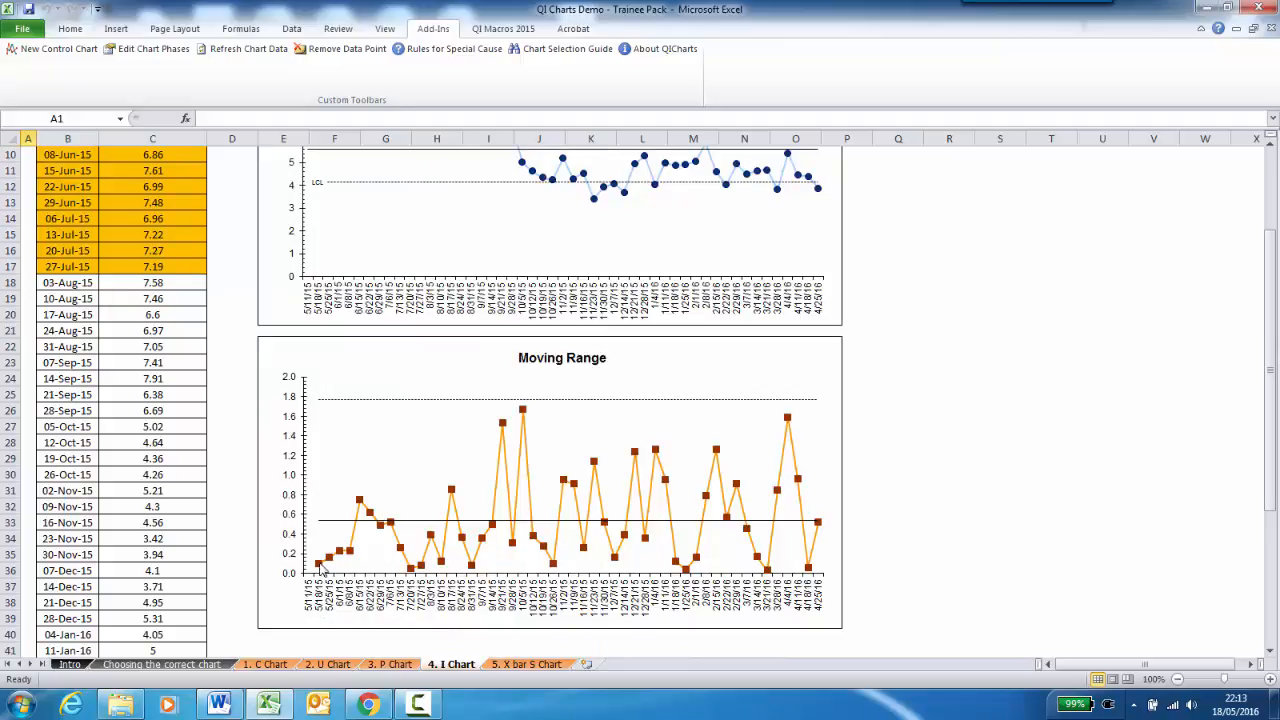
mouse_move(319, 566)
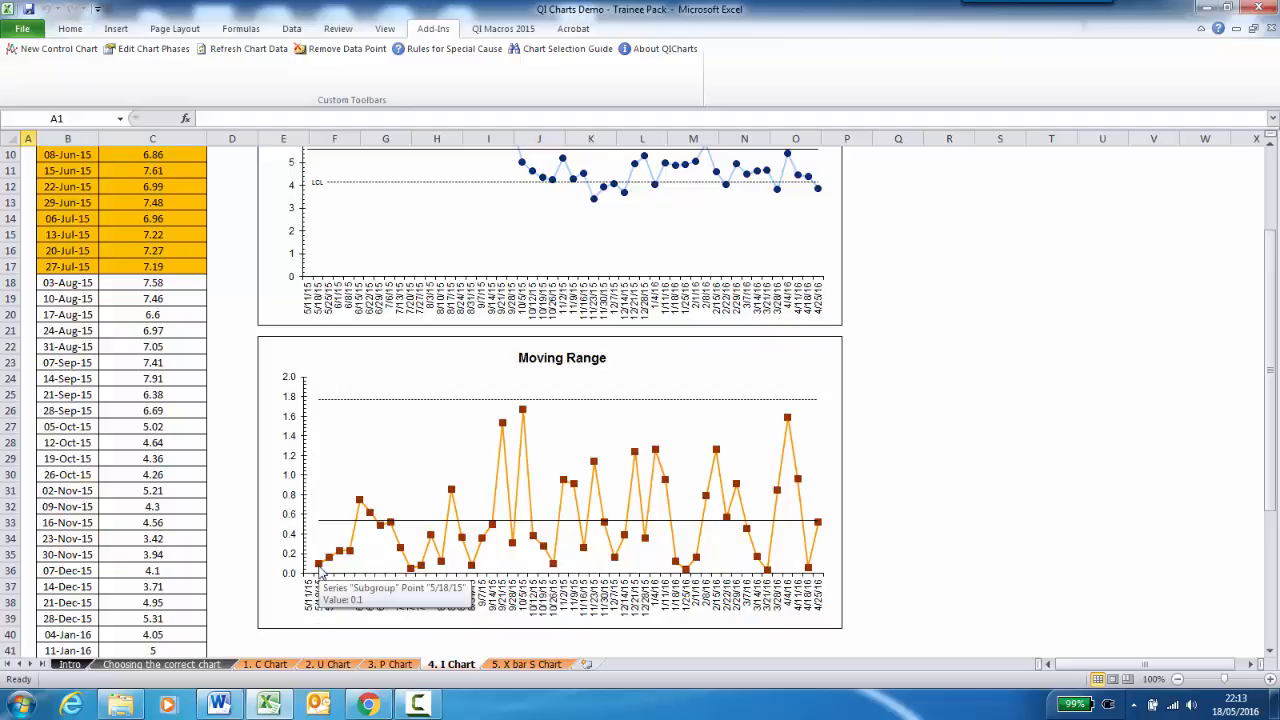
scroll(319, 566, "up", 1)
scroll(319, 566, "down", 1)
scroll(321, 578, "up", 1)
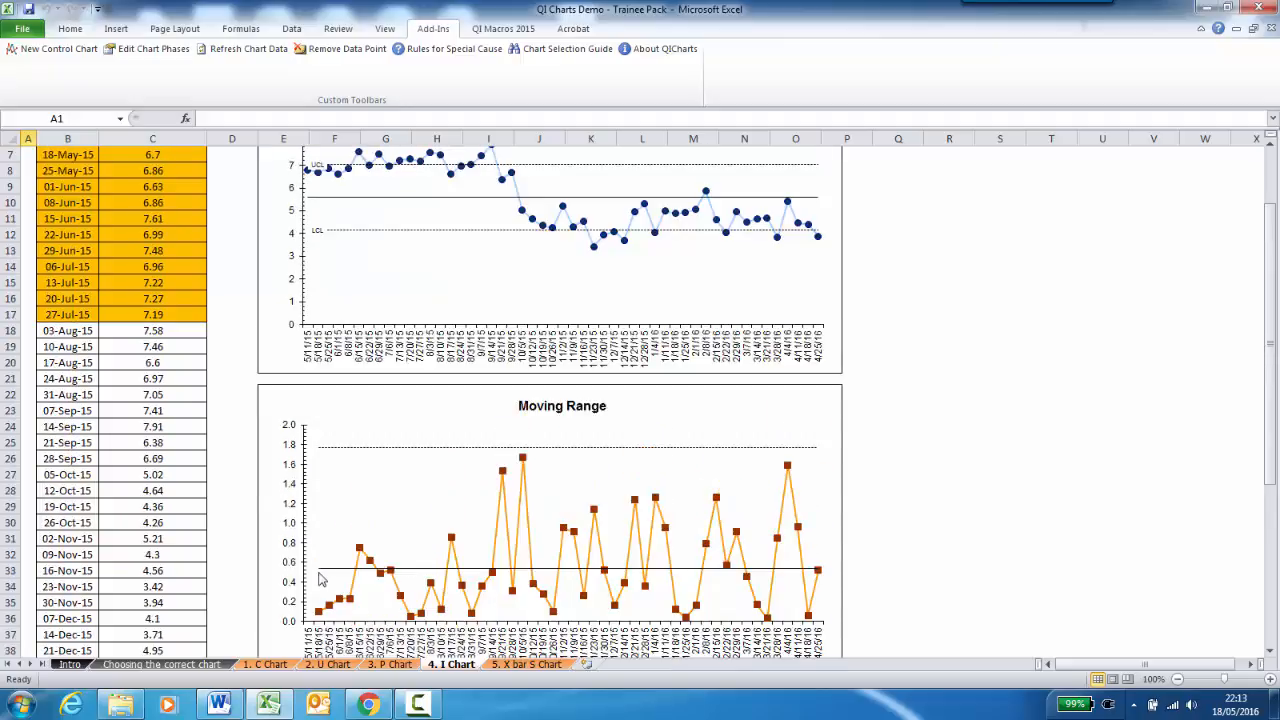
scroll(321, 578, "up", 2)
scroll(83, 328, "down", 3)
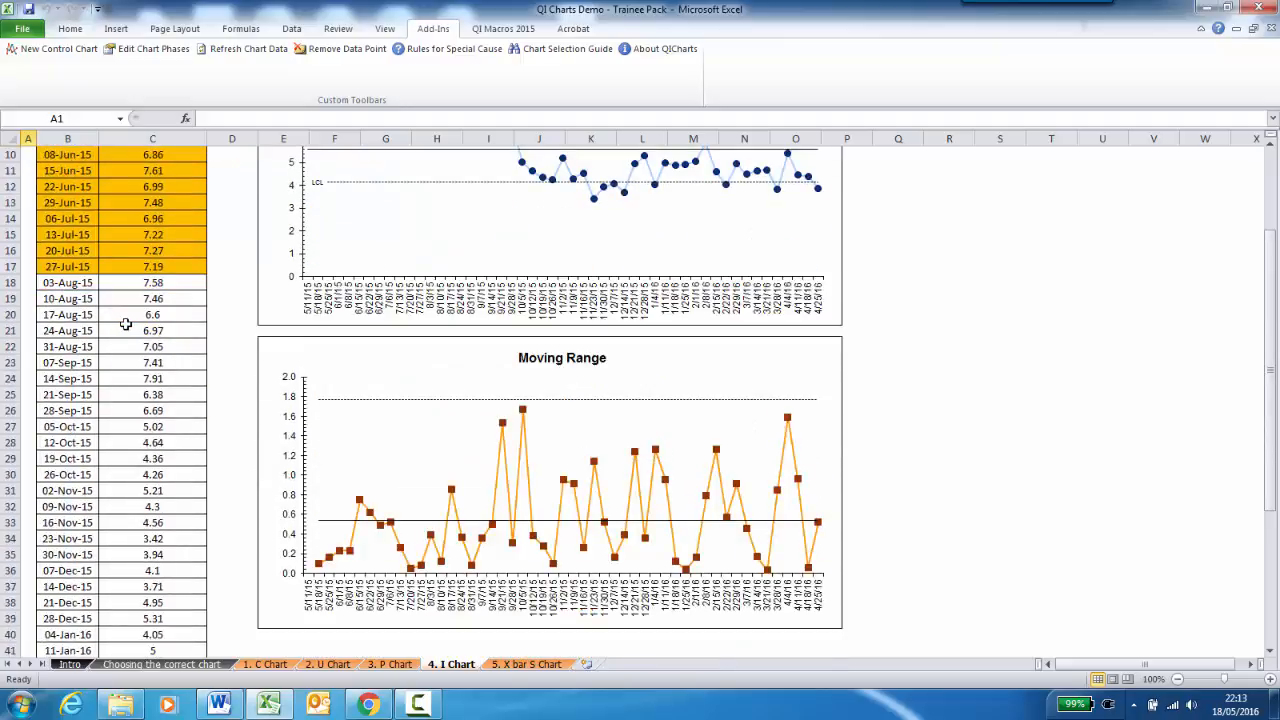
scroll(126, 324, "up", 3)
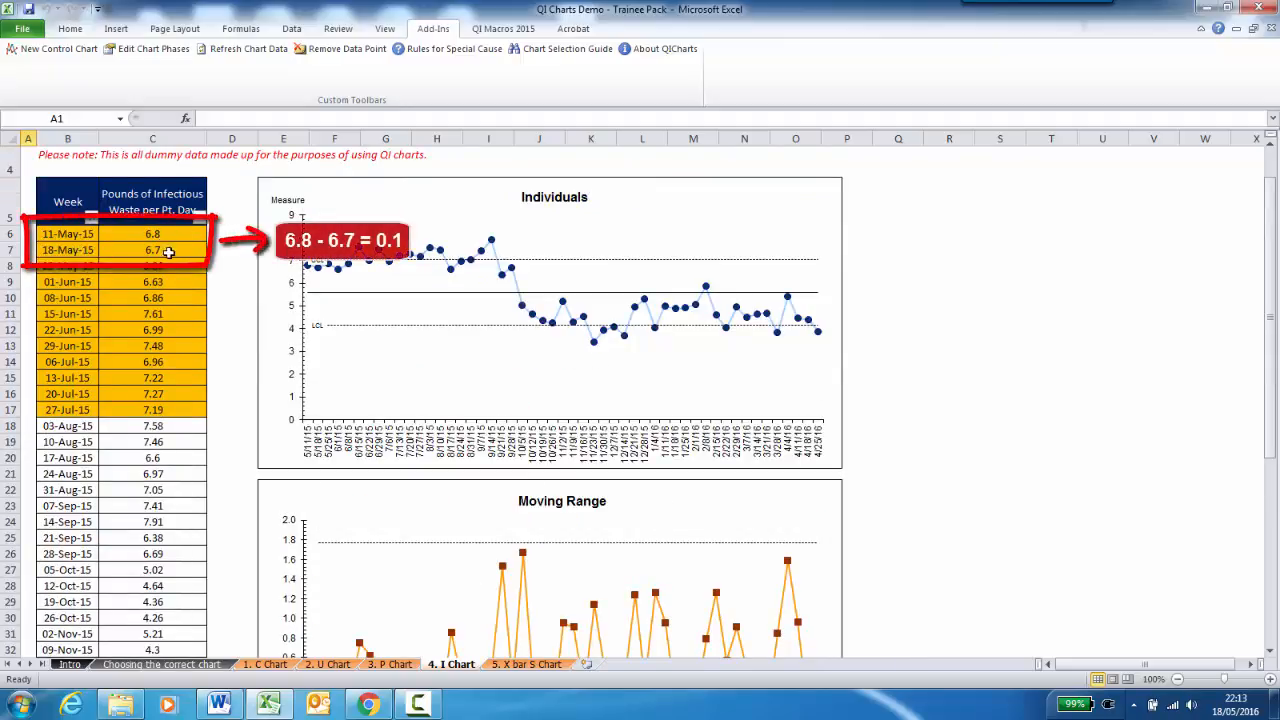
scroll(320, 420, "down", 4)
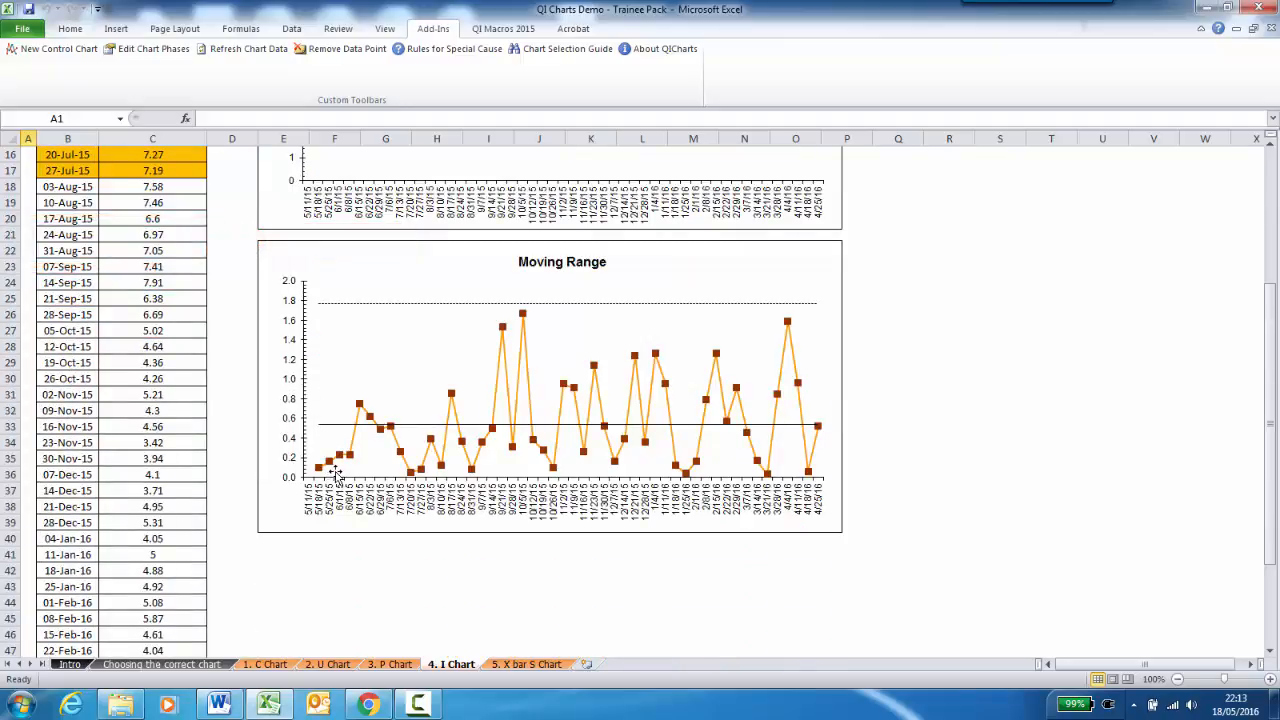
scroll(375, 445, "up", 1)
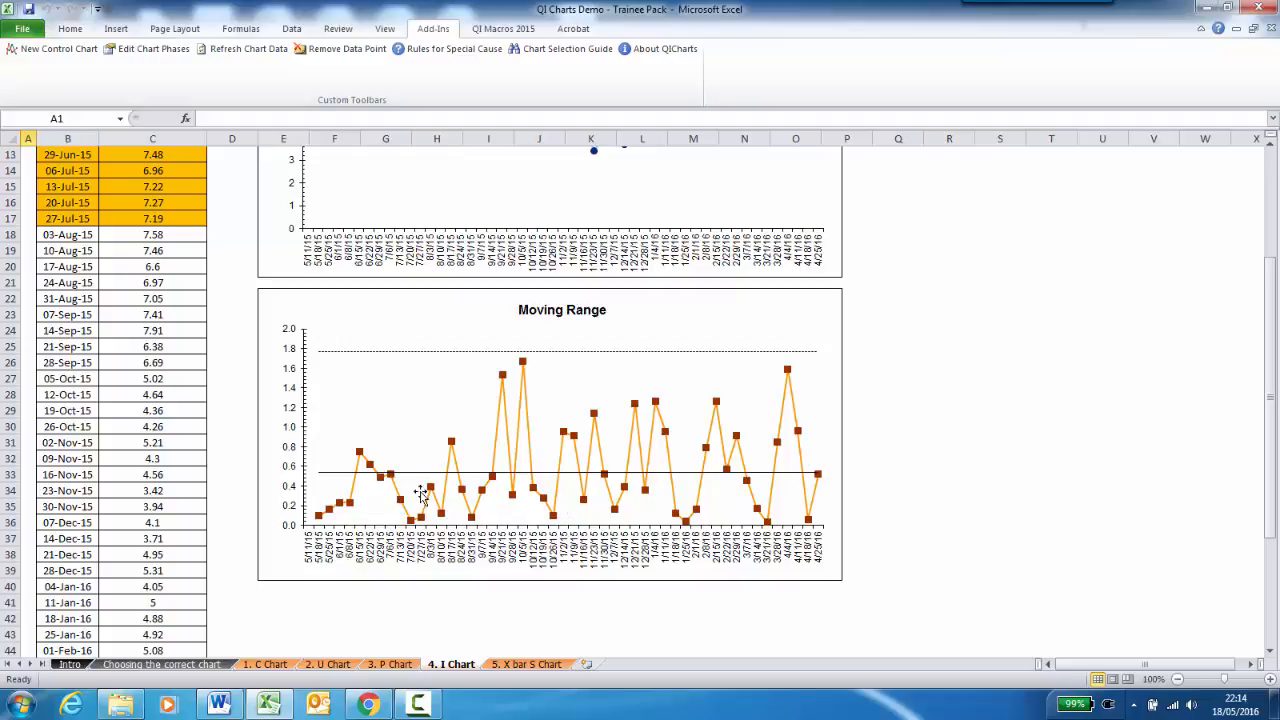
scroll(537, 495, "up", 4)
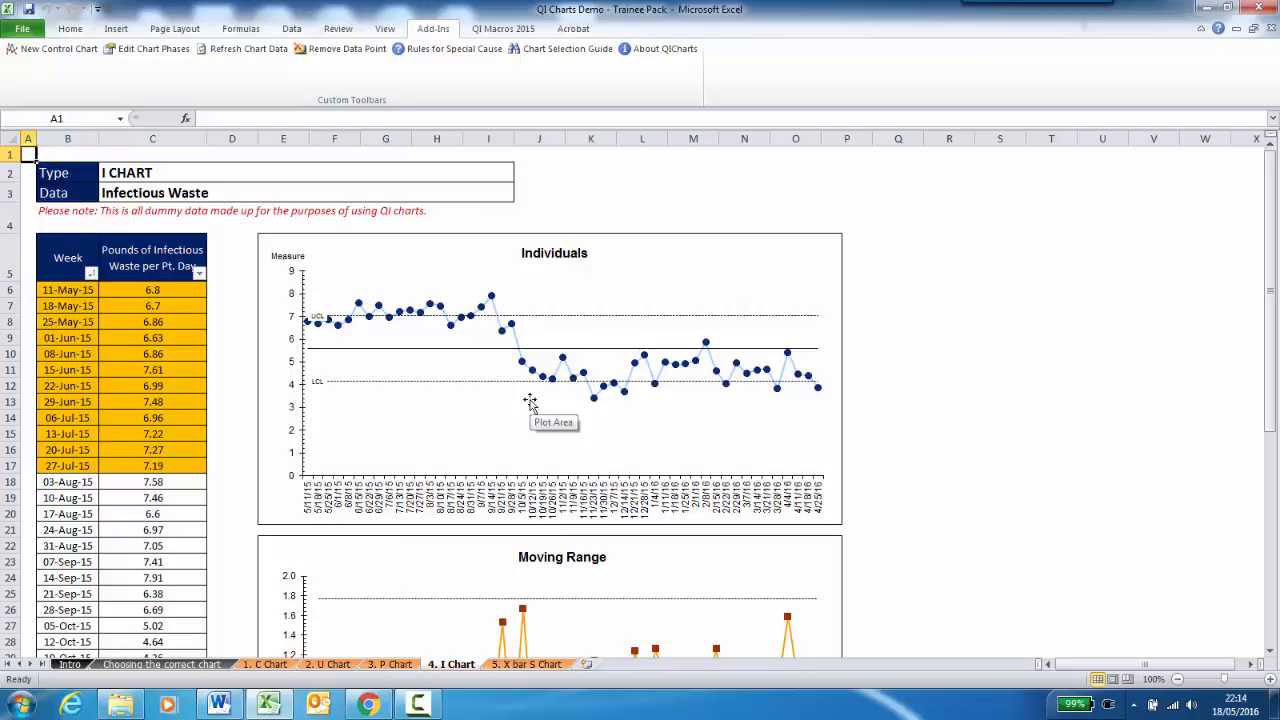
Step: Review the formatted two-phase Infectious Waste I Chart and its Moving Range Chart around columns Y to AI
left_click(1251, 665)
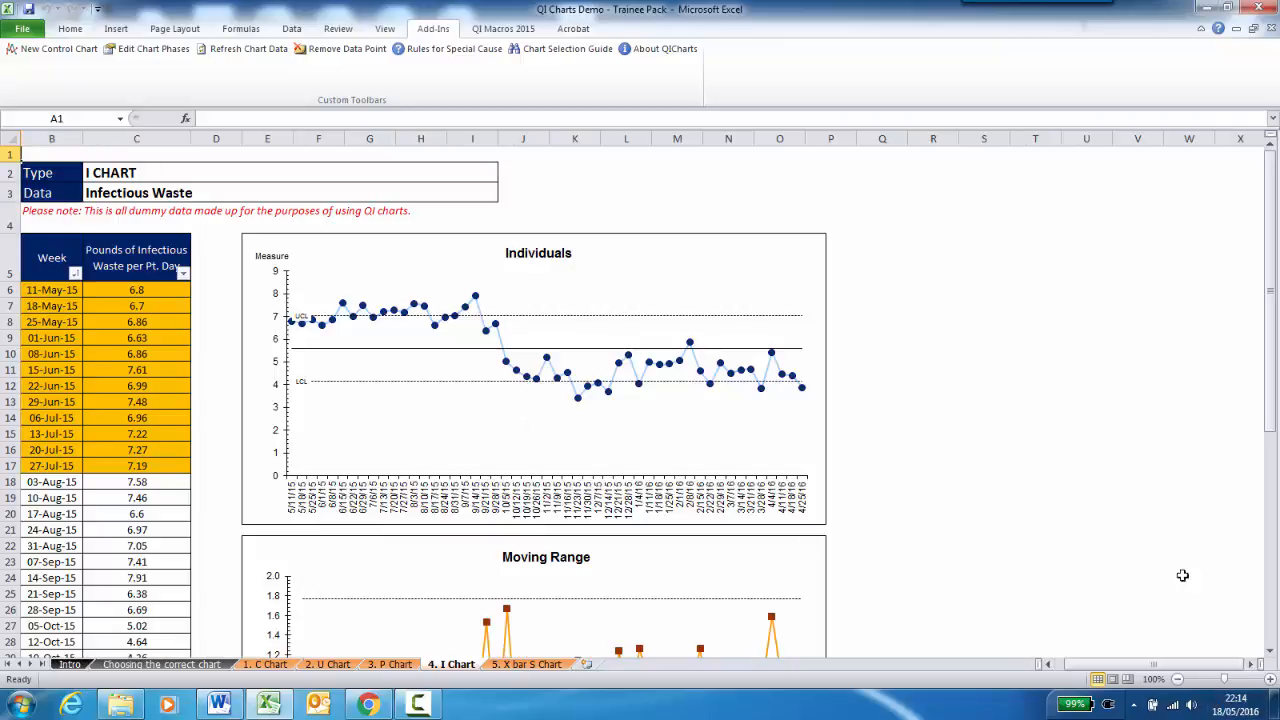
left_click_drag(1252, 667, 1252, 667)
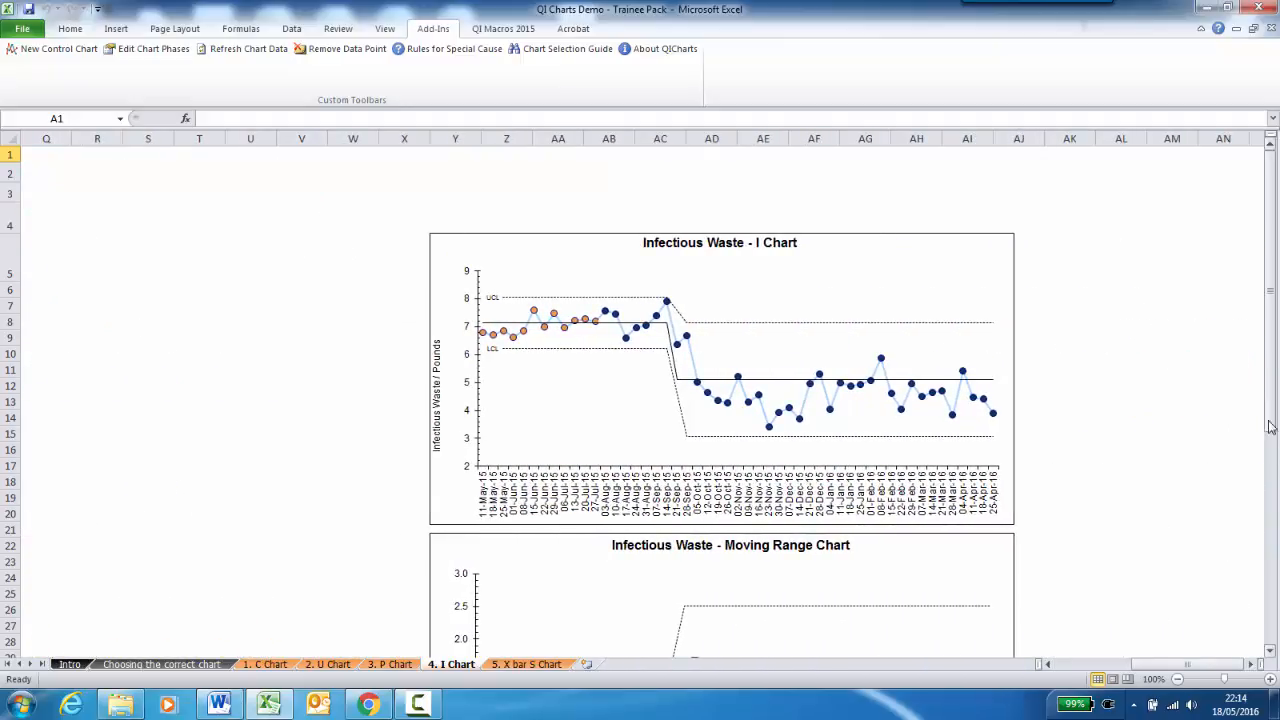
left_click_drag(1270, 418, 1270, 445)
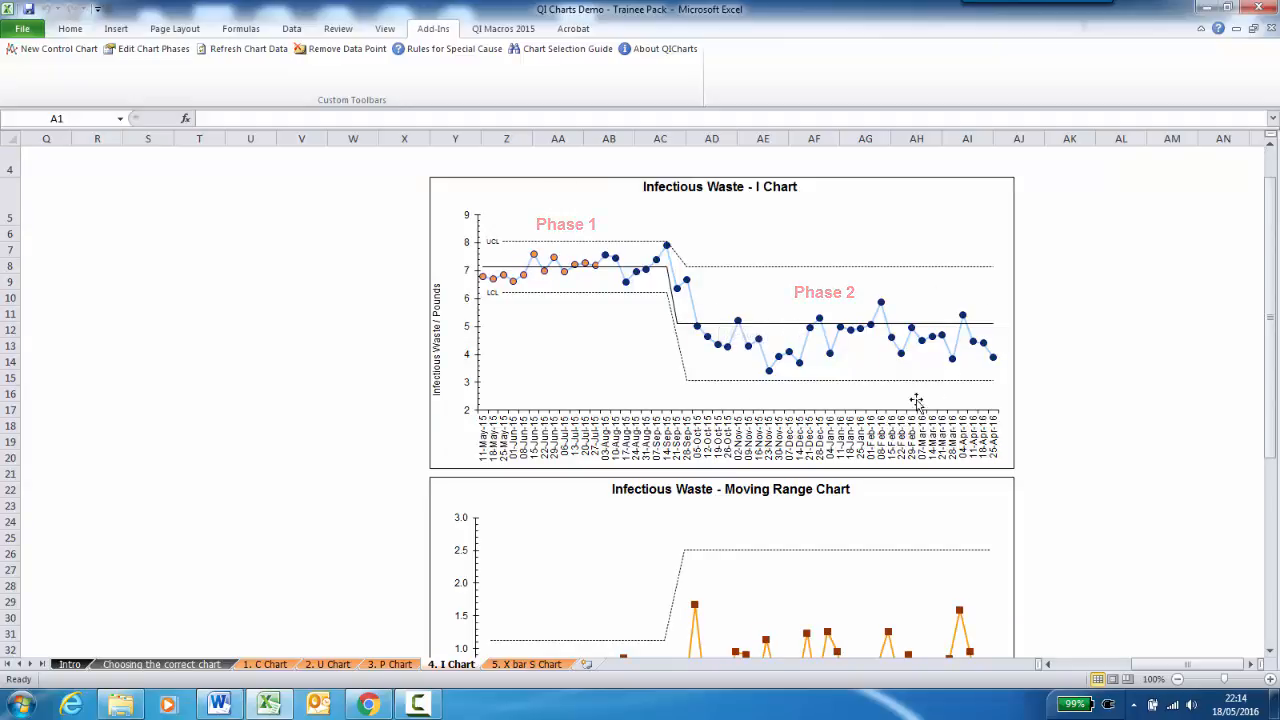
scroll(810, 490, "down", 1)
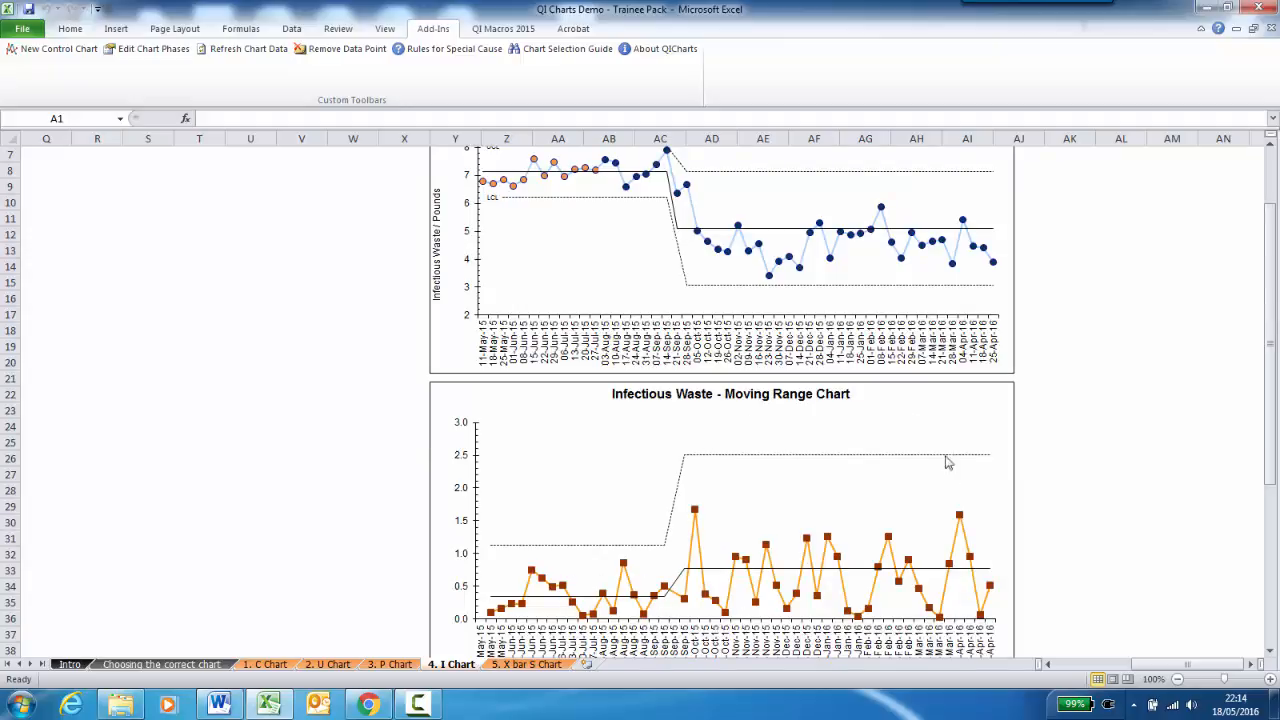
scroll(253, 468, "up", 2)
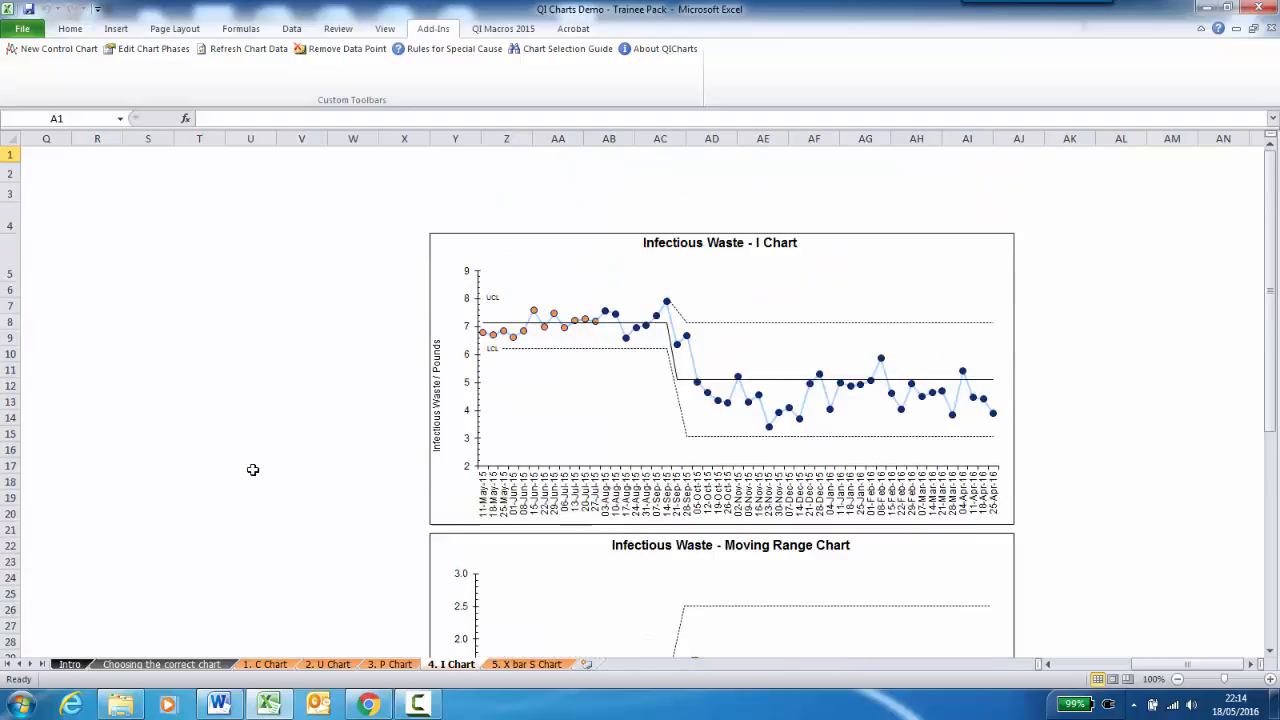